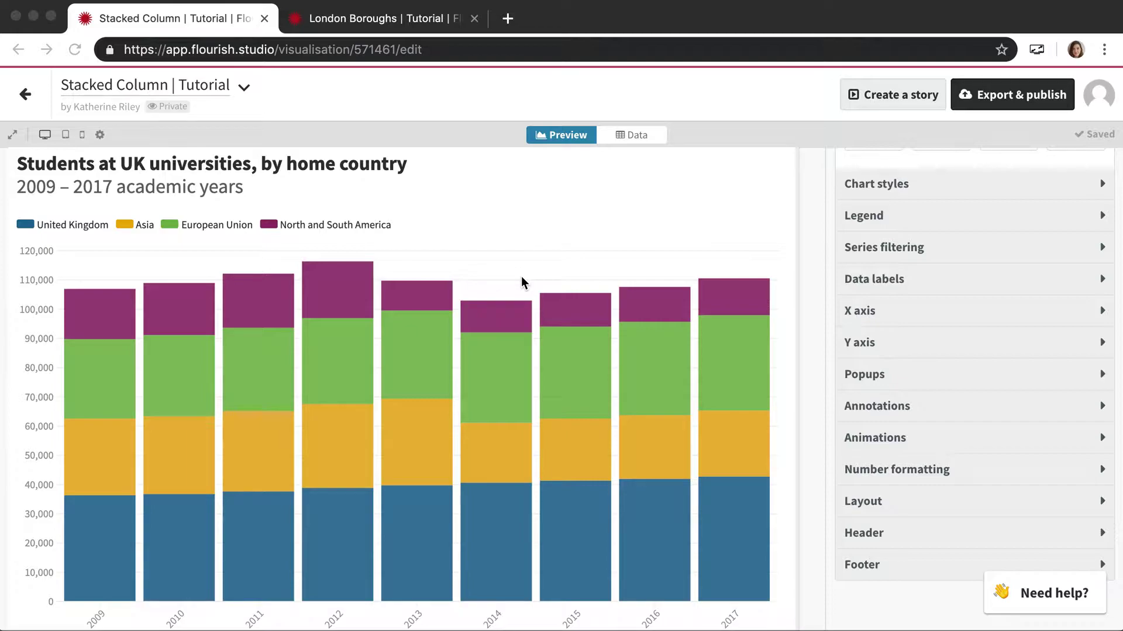
Collapse the Chart type section of the stacked column chart's settings panel.
scroll(520, 260, "down", 1)
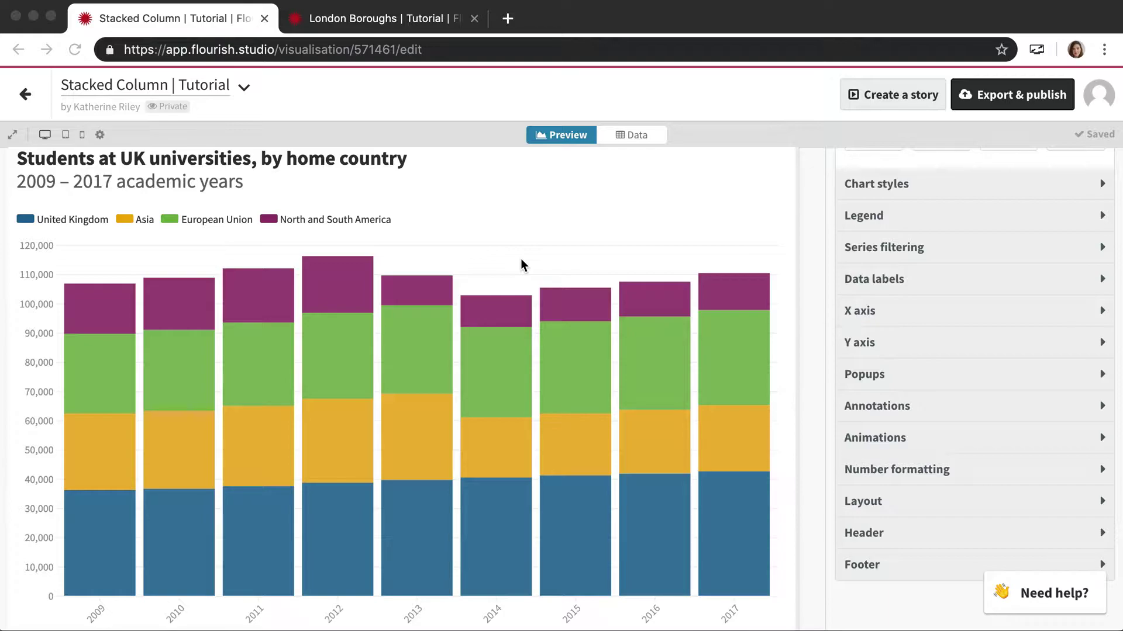
scroll(526, 253, "up", 2)
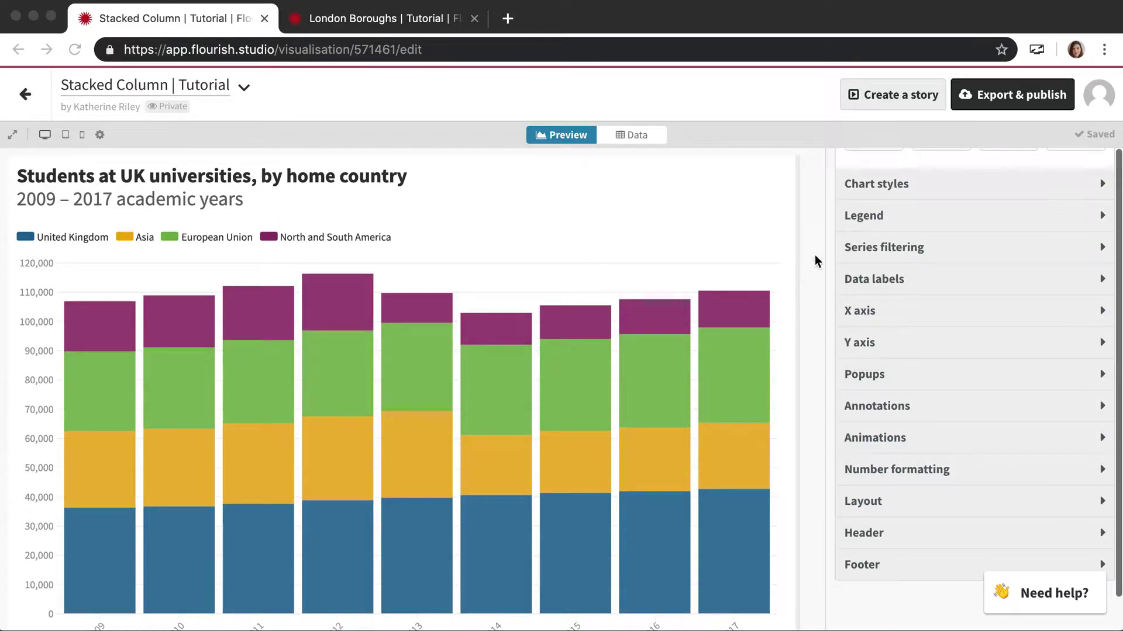
scroll(936, 193, "up", 6)
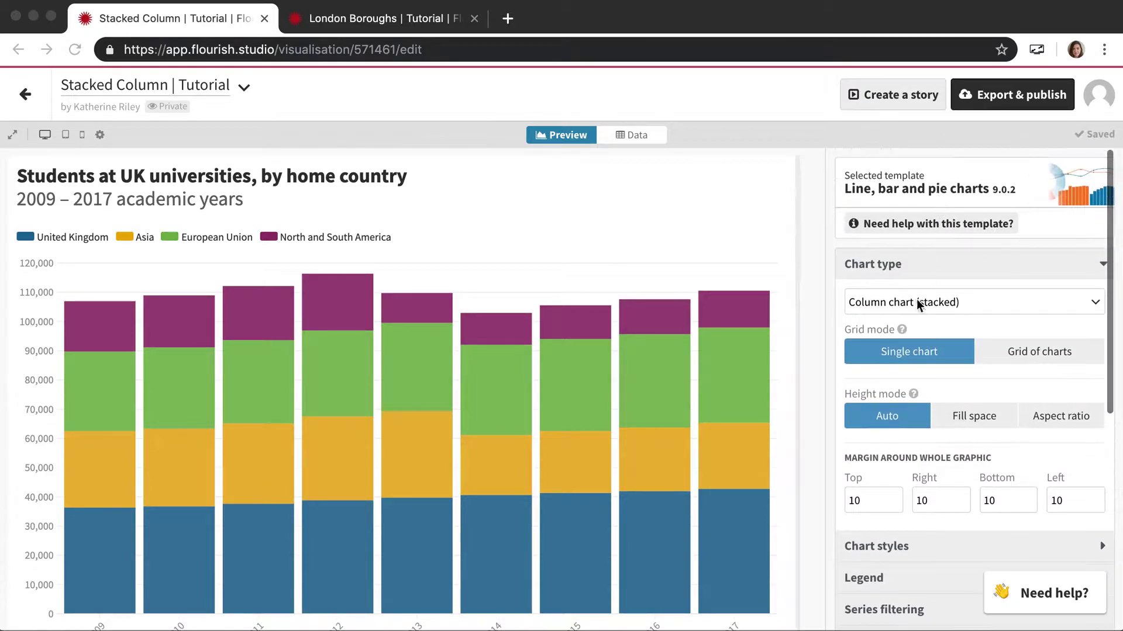
left_click(912, 268)
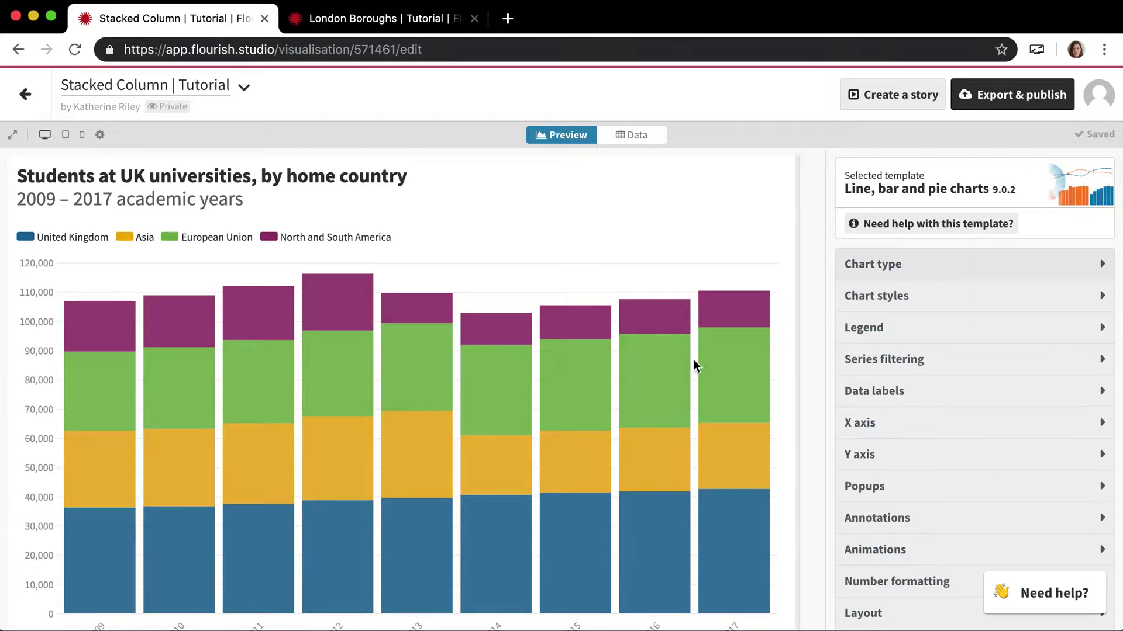
scroll(632, 373, "down", 1)
scroll(633, 373, "down", 1)
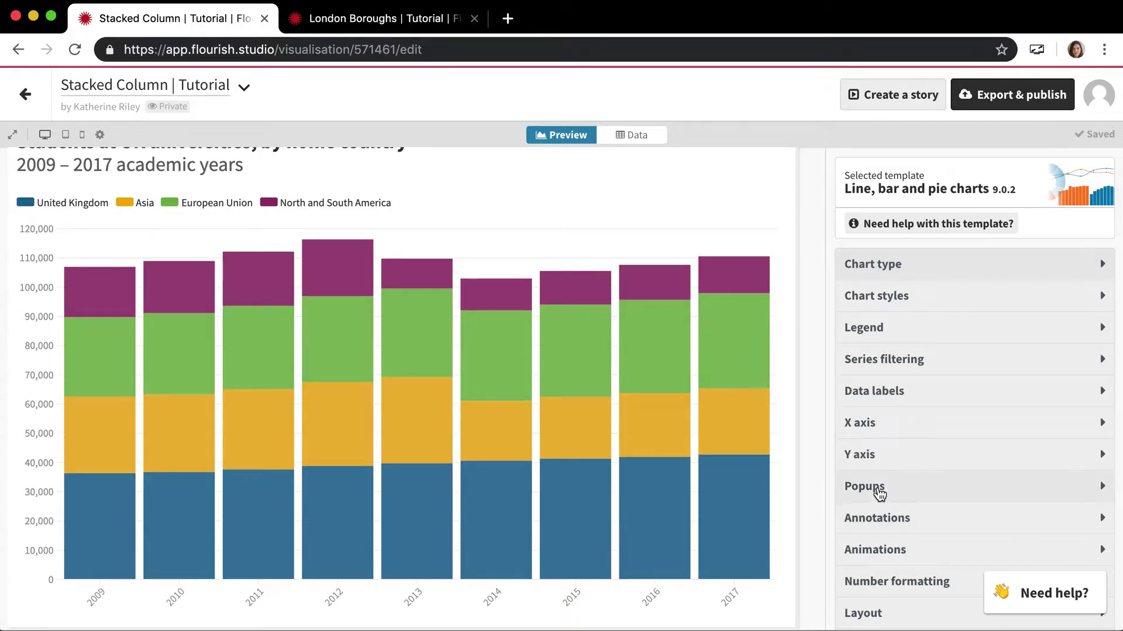
Raise the Popups text size from 10 to 12, toggling Show popups off and back on.
left_click(929, 496)
scroll(926, 494, "down", 2)
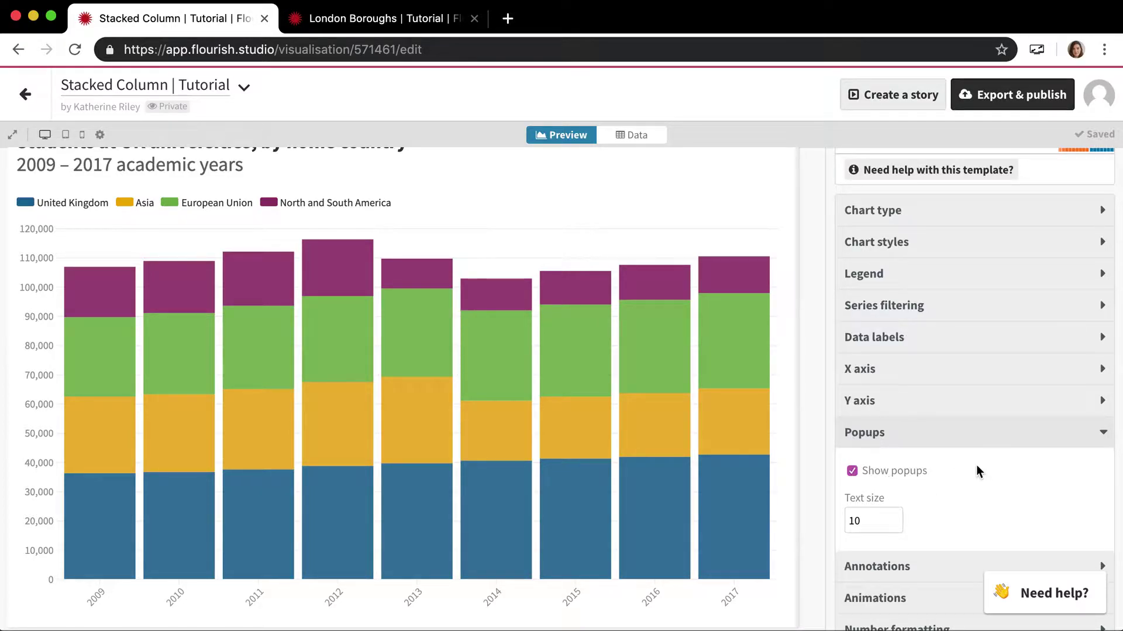
left_click(894, 517)
left_click(894, 517)
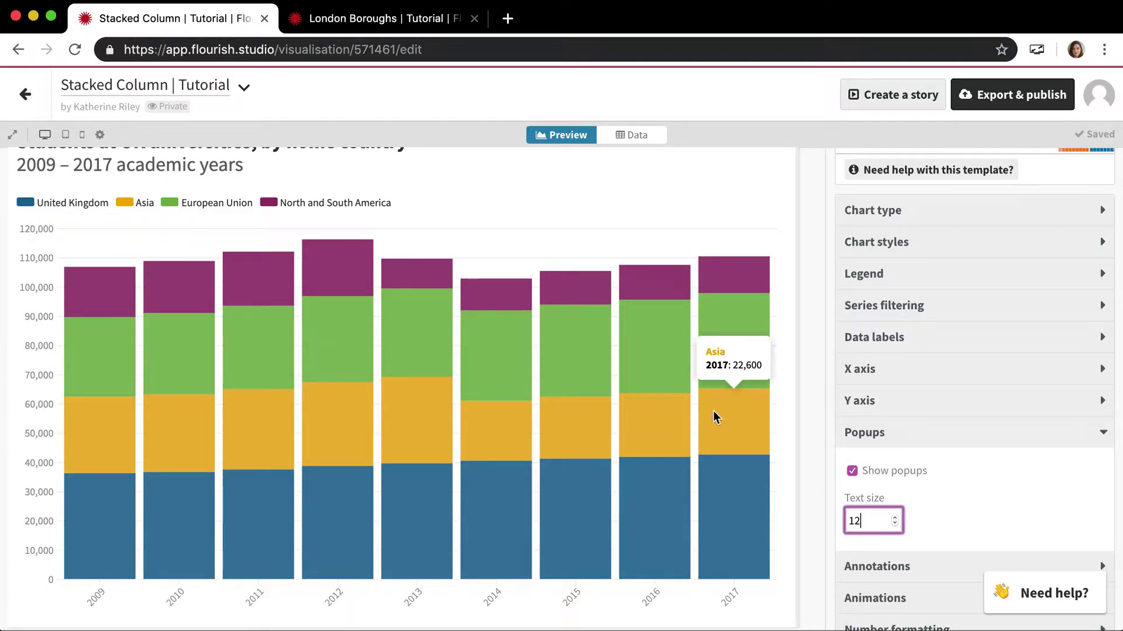
left_click(853, 476)
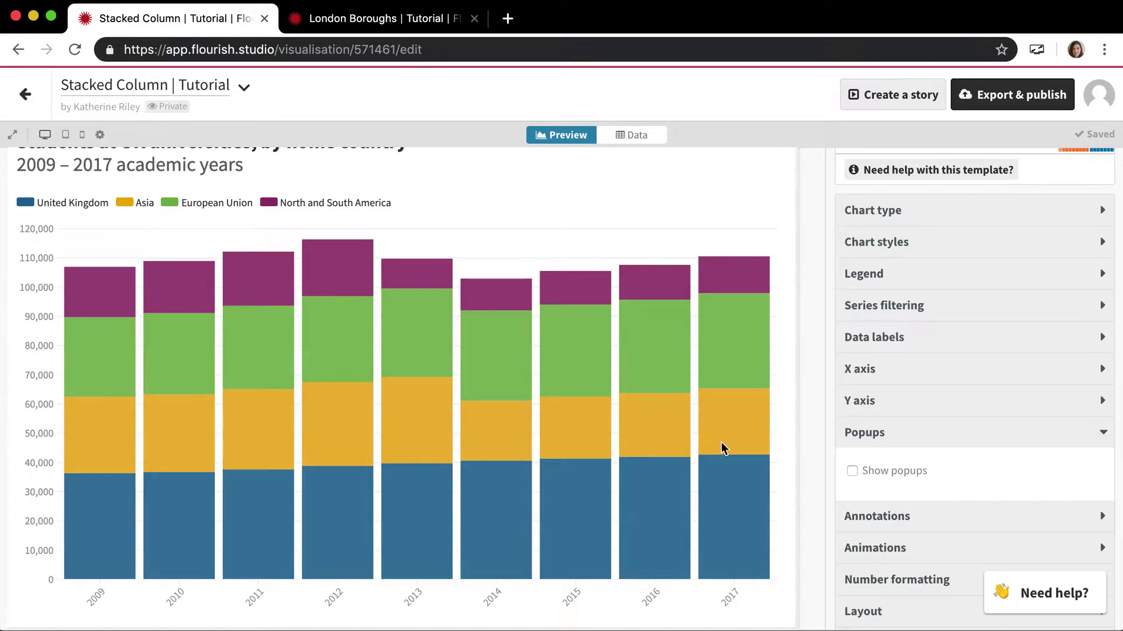
left_click(852, 472)
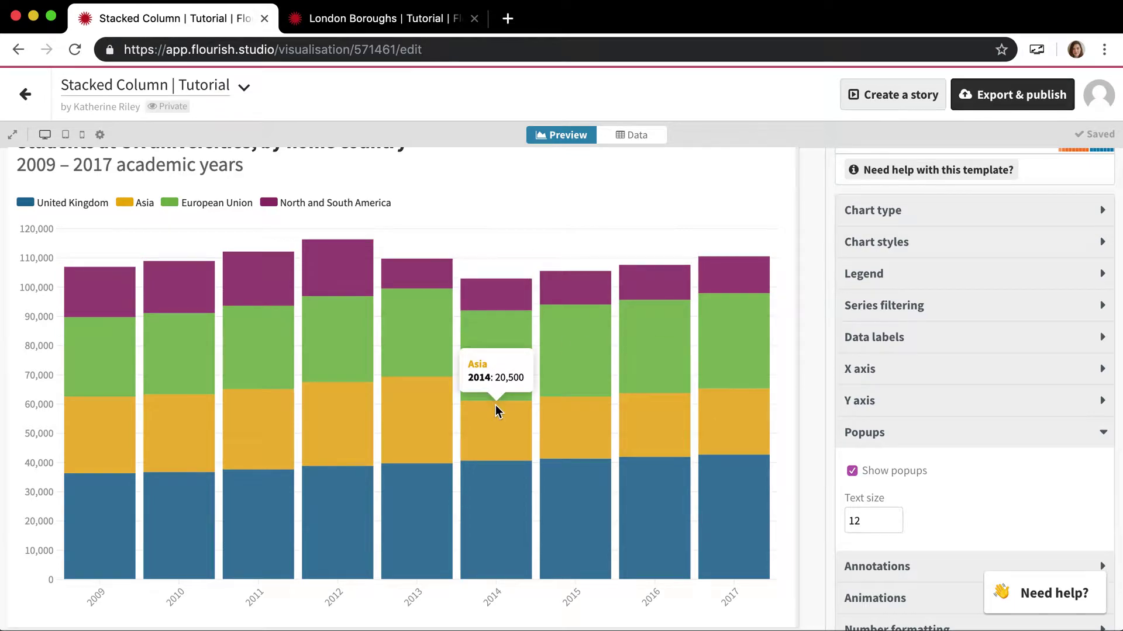
scroll(496, 408, "up", 1)
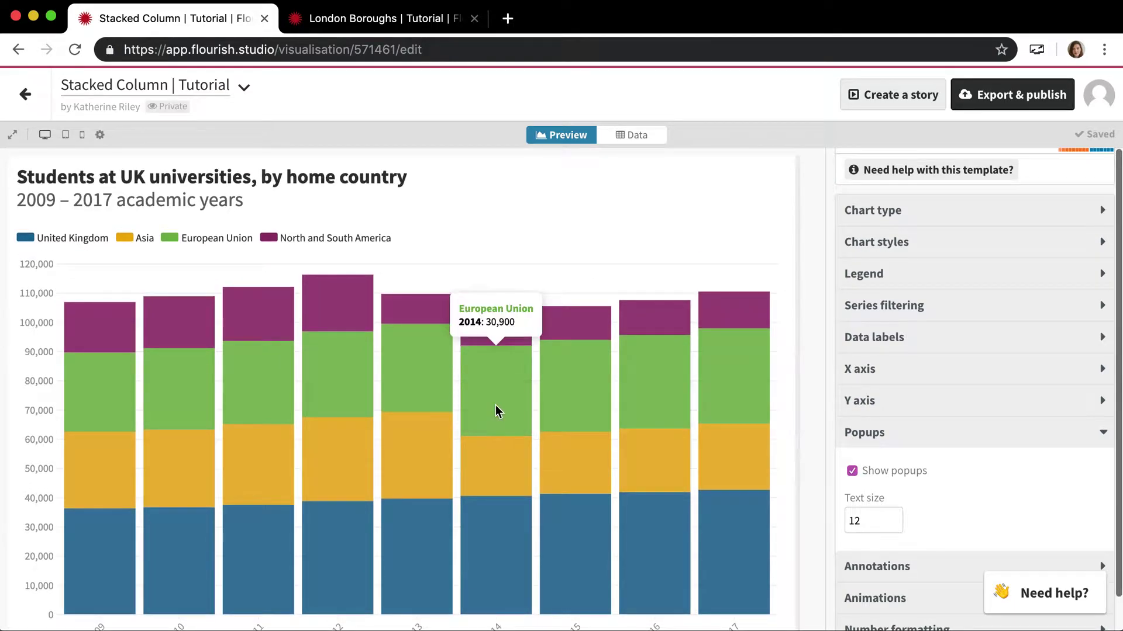
Switch to the London Boroughs map and collapse its Regions layer settings.
left_click(373, 21)
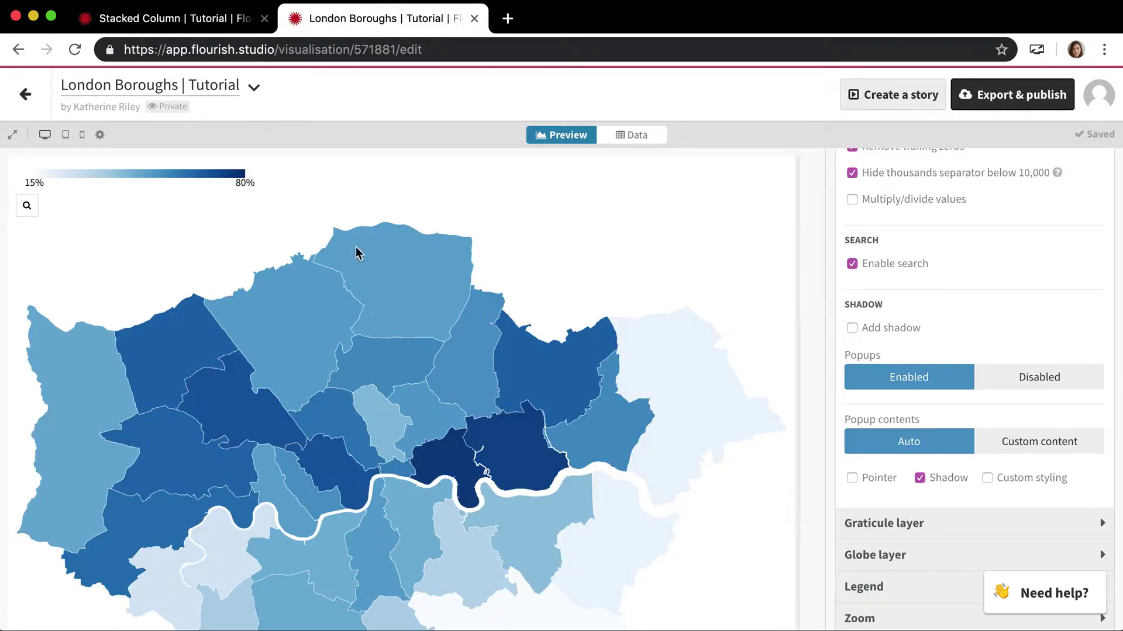
scroll(893, 288, "up", 15)
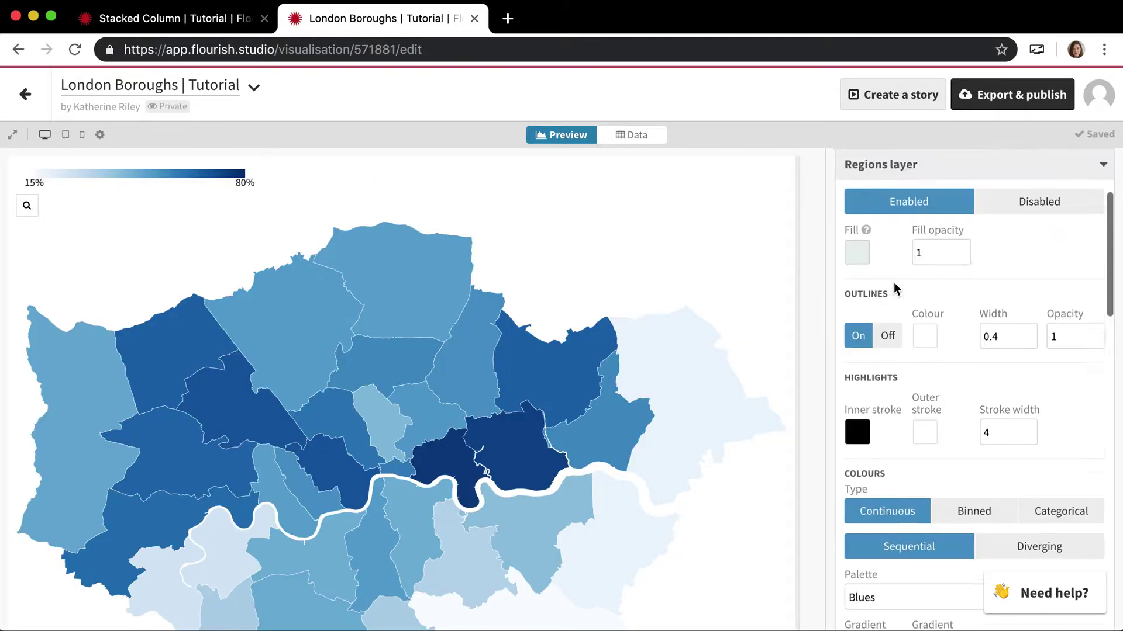
left_click(893, 327)
scroll(386, 328, "down", 2)
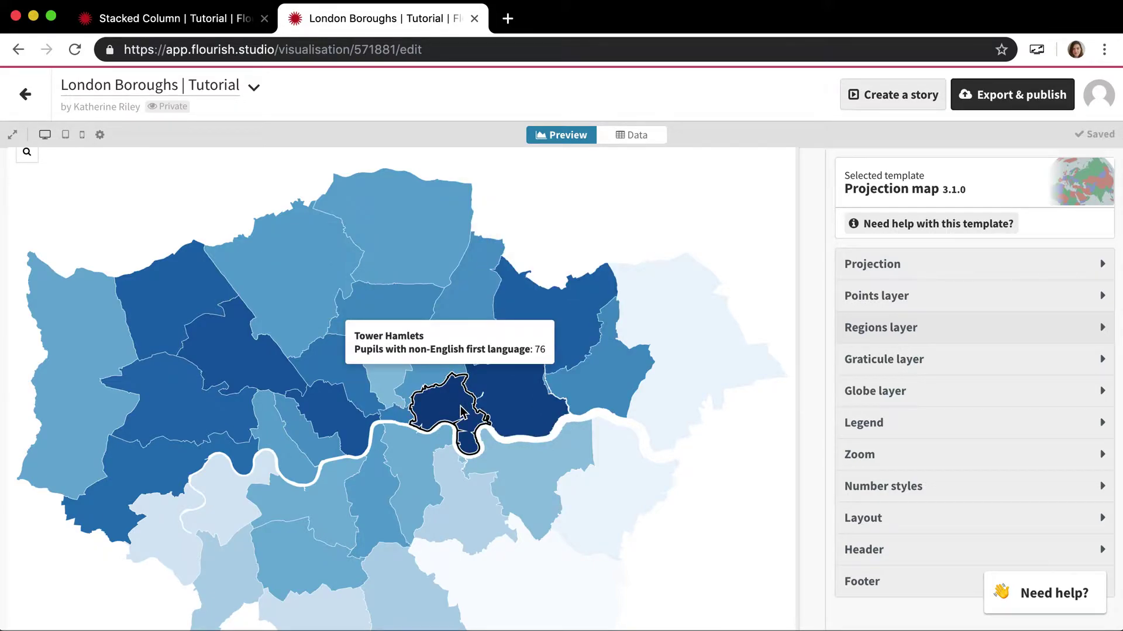
scroll(460, 408, "up", 1)
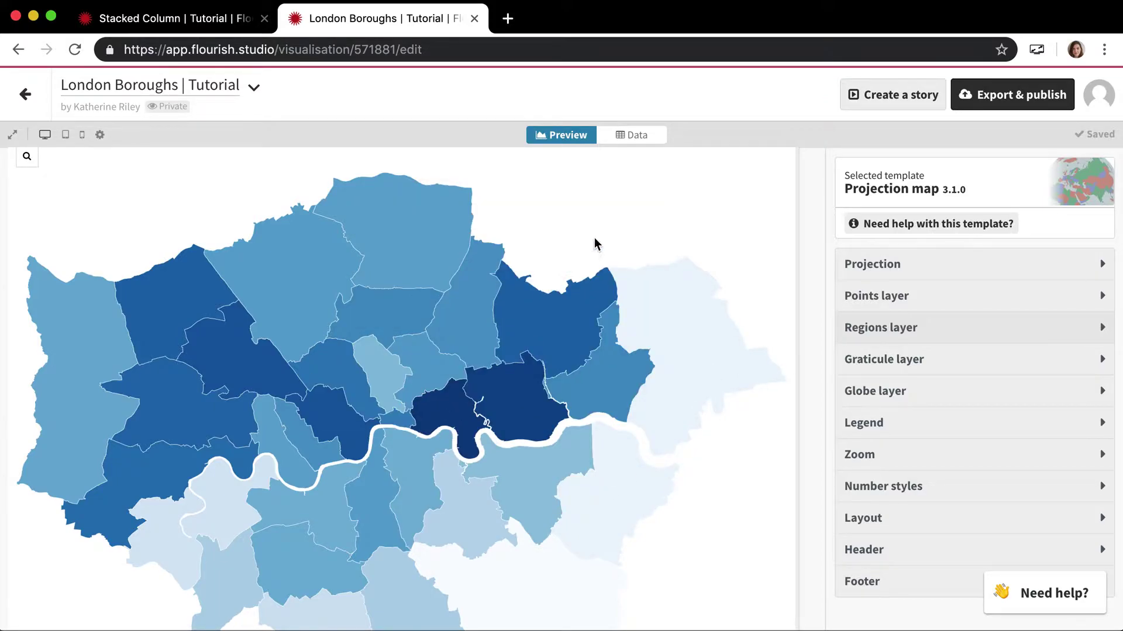
Reopen the Regions layer settings and scroll down to the Popups section.
left_click(942, 333)
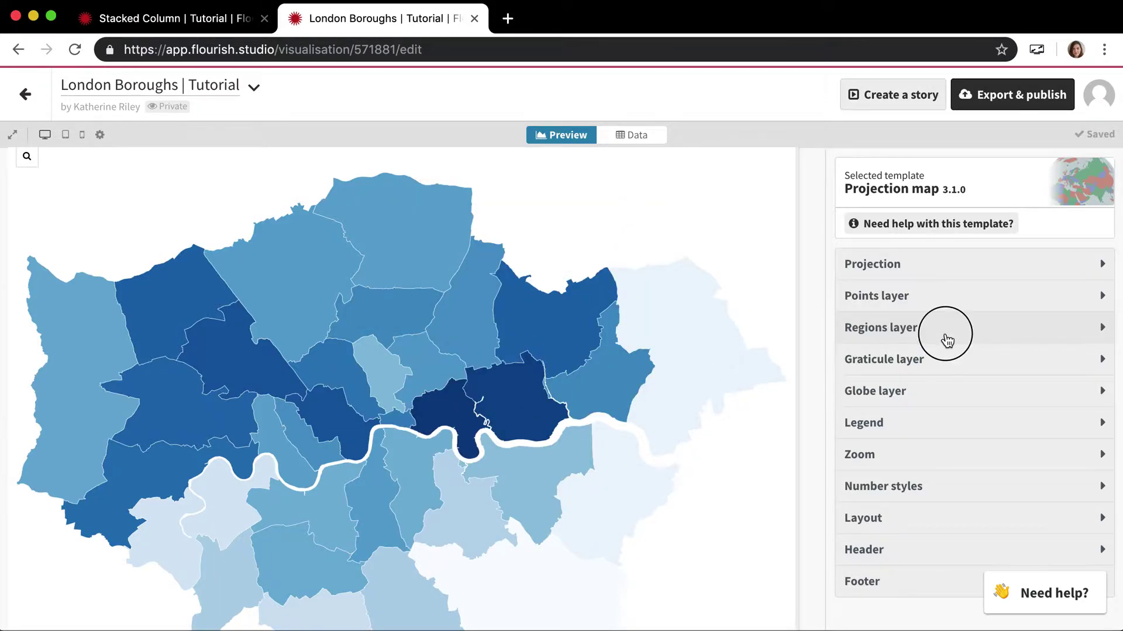
scroll(935, 438, "down", 4)
scroll(936, 437, "down", 15)
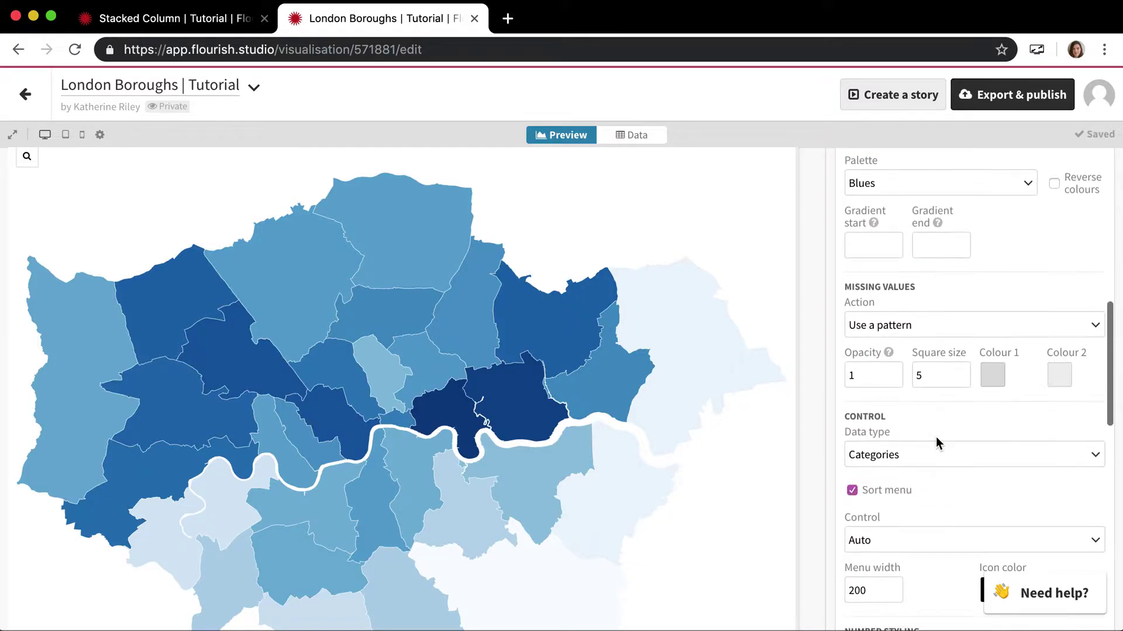
scroll(936, 437, "down", 2)
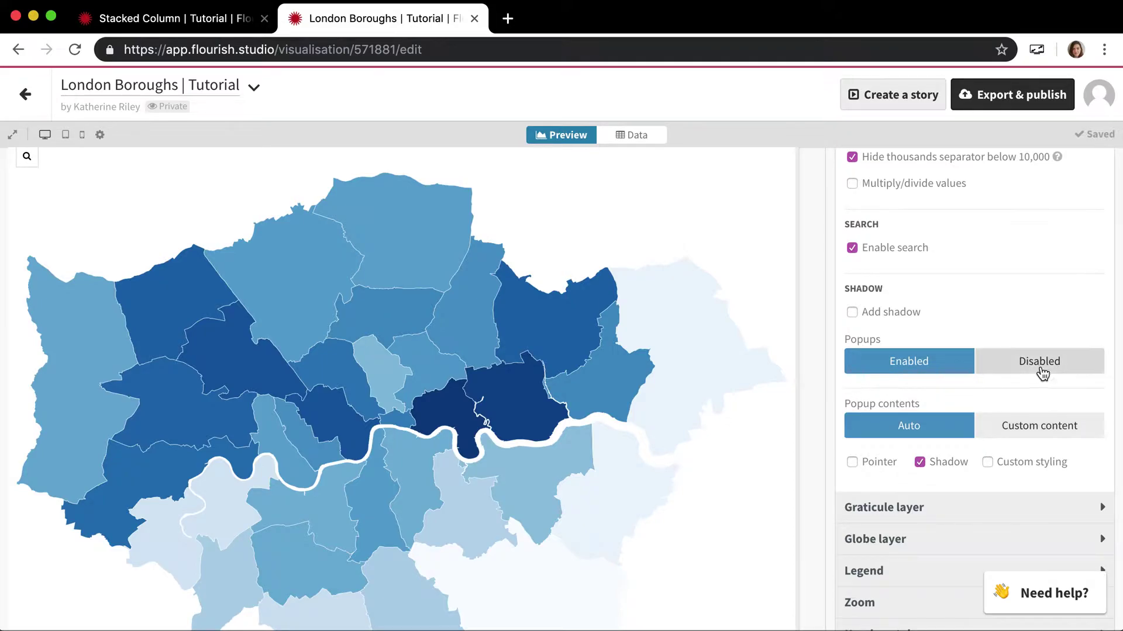
Toggle the map popups off and back on, leaving them enabled with Auto contents.
mouse_move(467, 351)
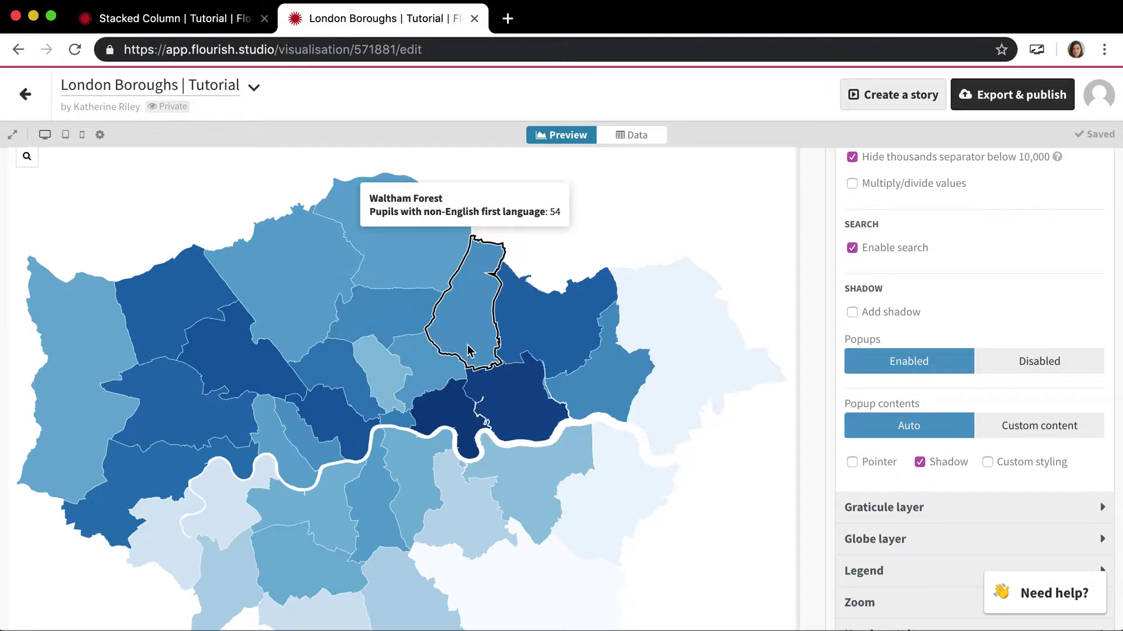
left_click(1034, 363)
left_click(929, 363)
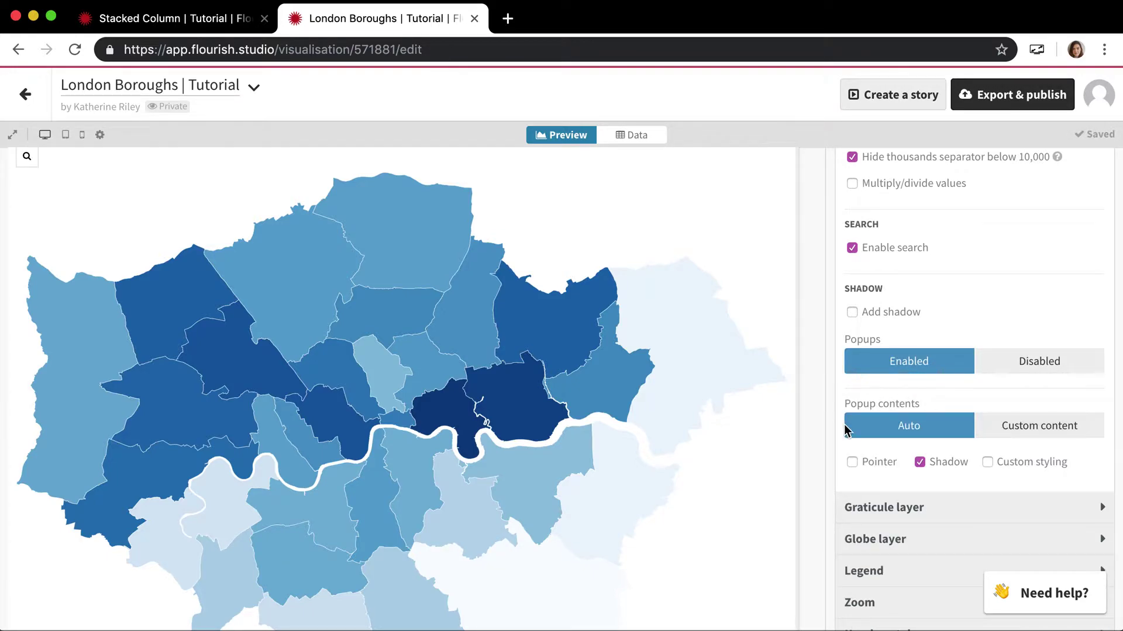
mouse_move(591, 402)
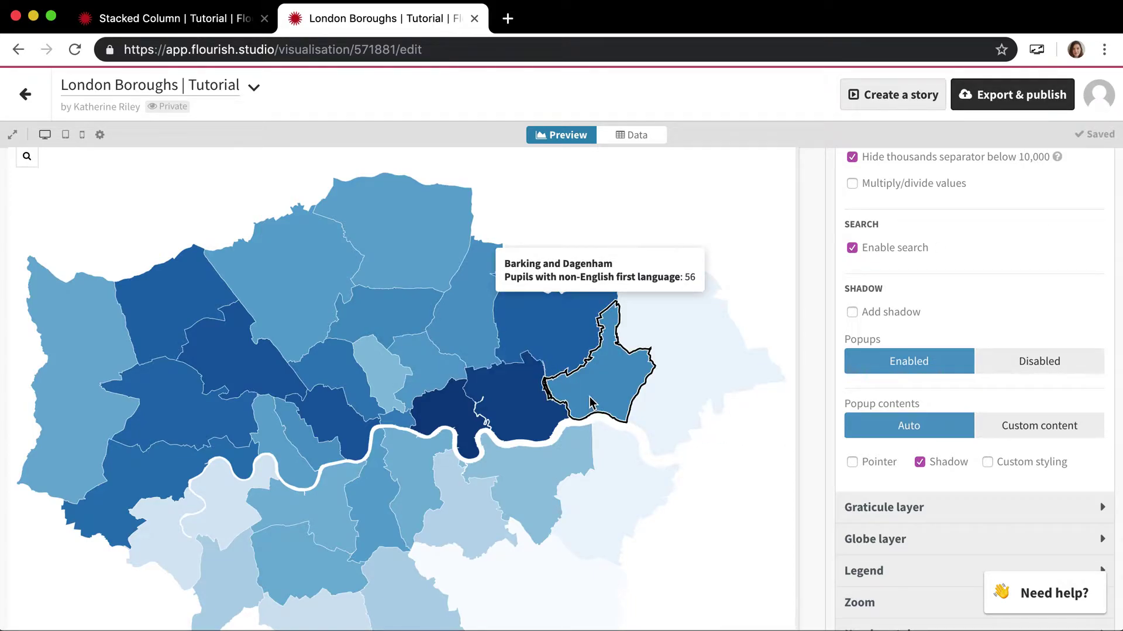
mouse_move(524, 381)
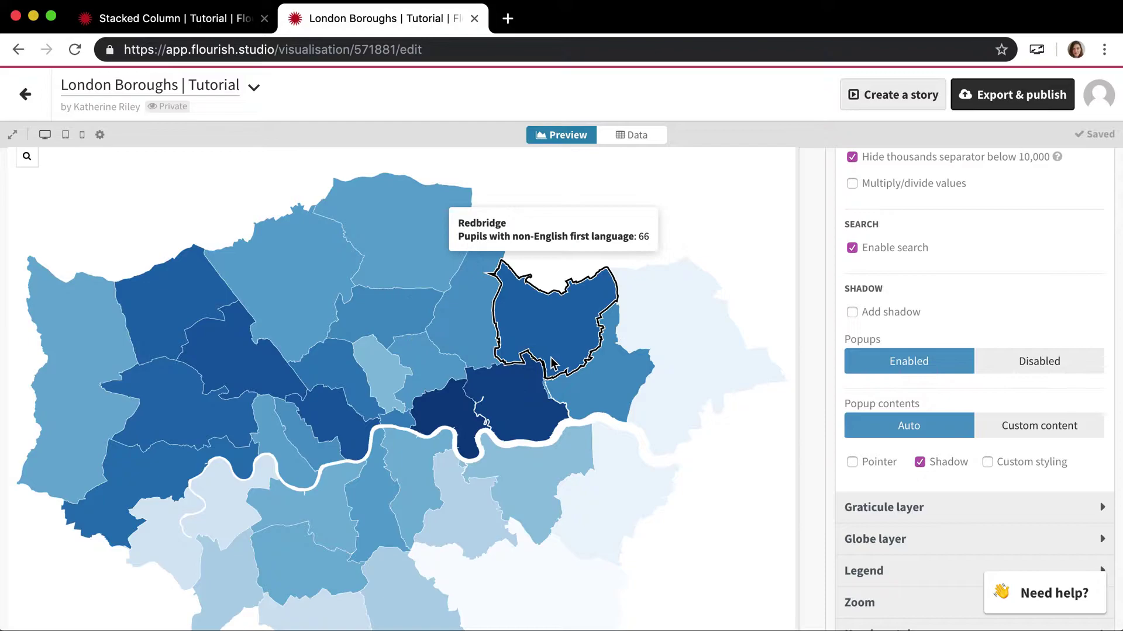
Inspect the map's data table, moving between the Data and Preview views.
left_click(634, 137)
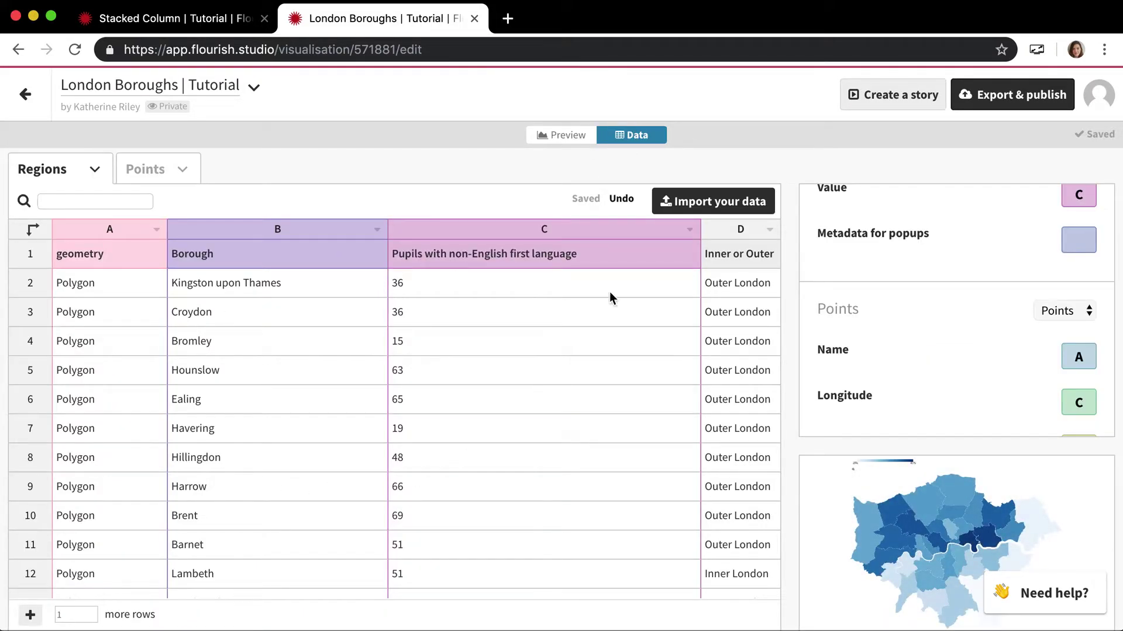
scroll(898, 293, "up", 4)
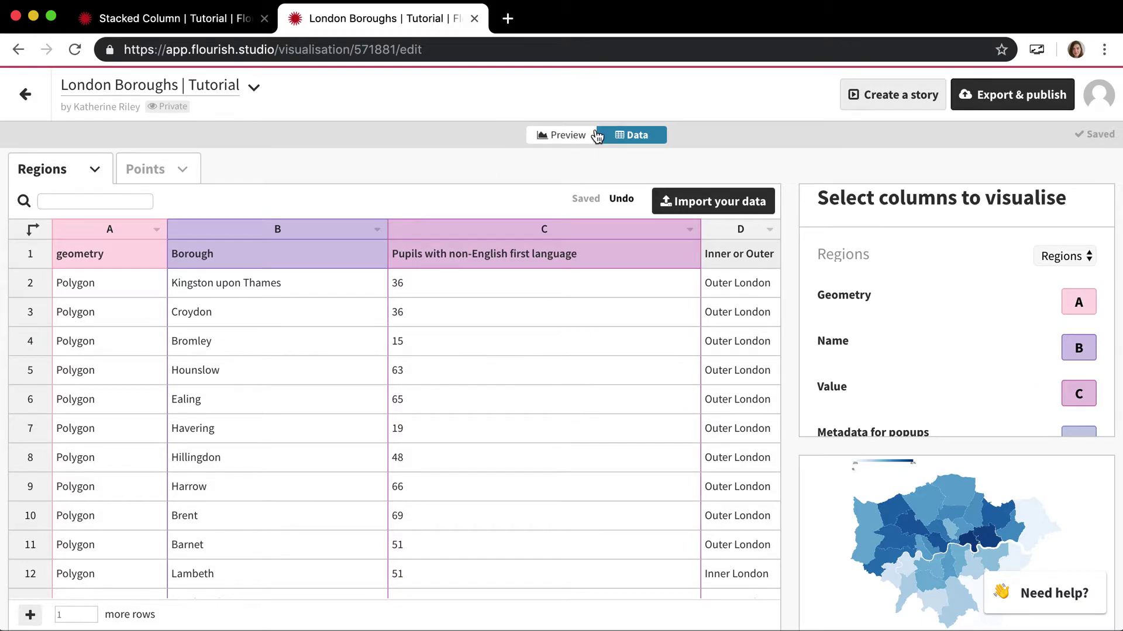
left_click(571, 135)
left_click(646, 135)
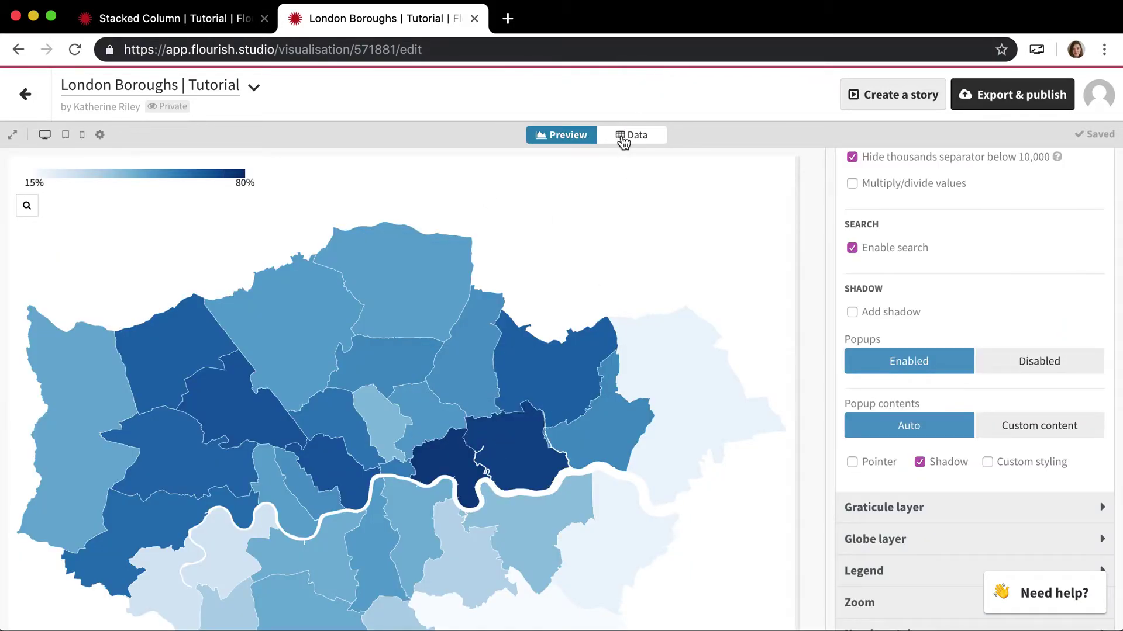
scroll(951, 356, "down", 2)
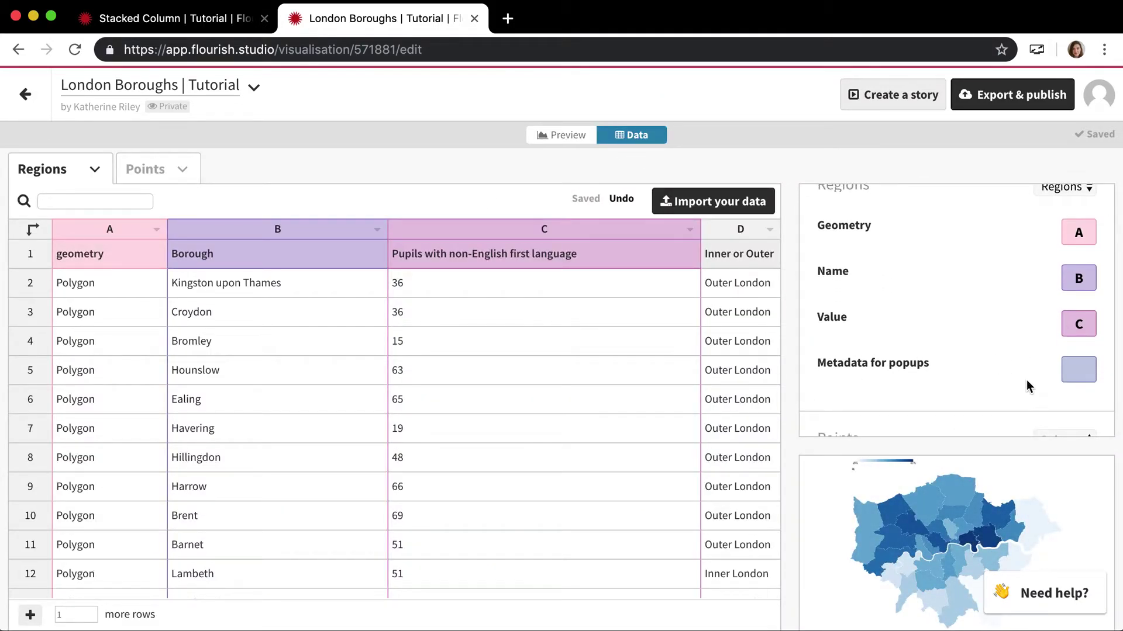
scroll(939, 360, "up", 2)
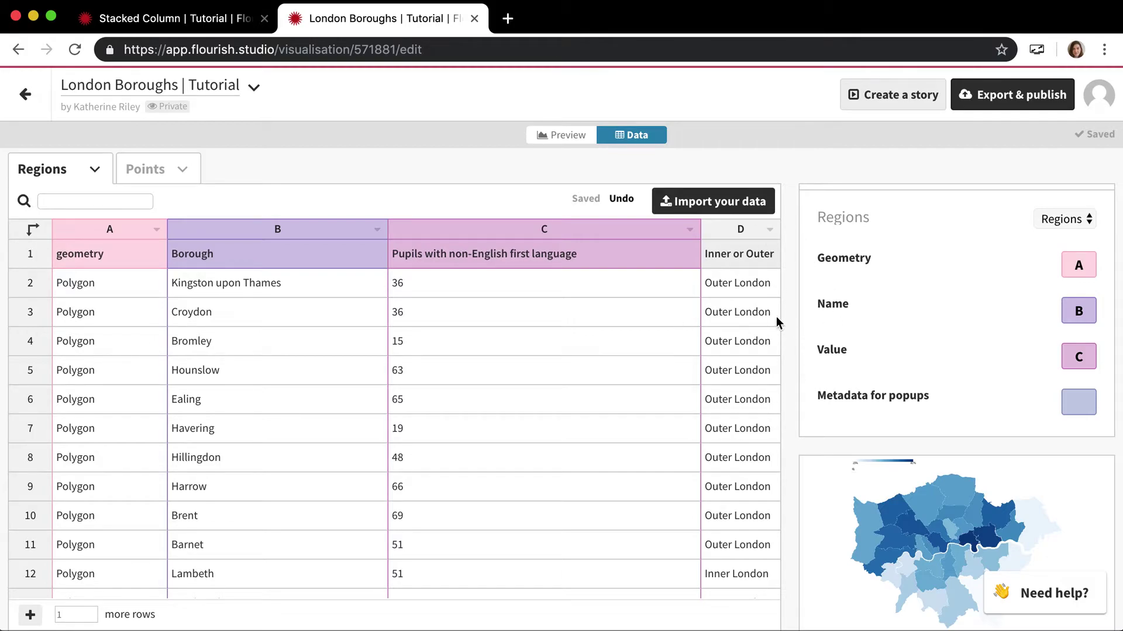
Set 'Metadata for popups' to column D, then choose custom popup content in the preview.
type("D")
key("Tab")
left_click(563, 137)
mouse_move(478, 440)
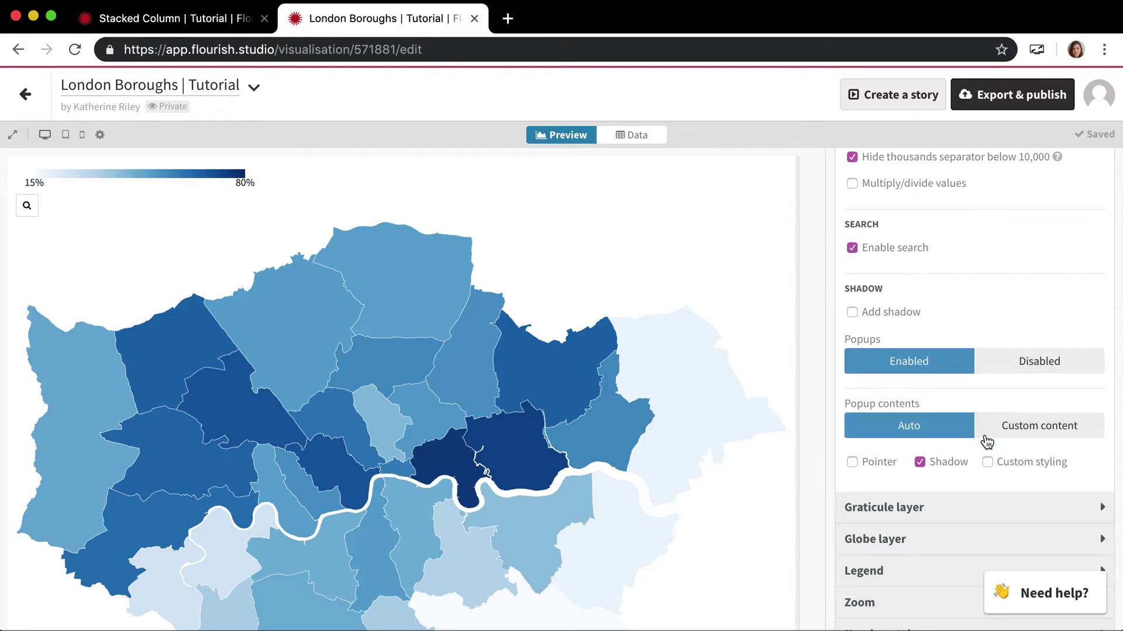
left_click(1036, 437)
Switch Popup contents from Auto to Custom content and start editing the empty content box.
left_click(949, 475)
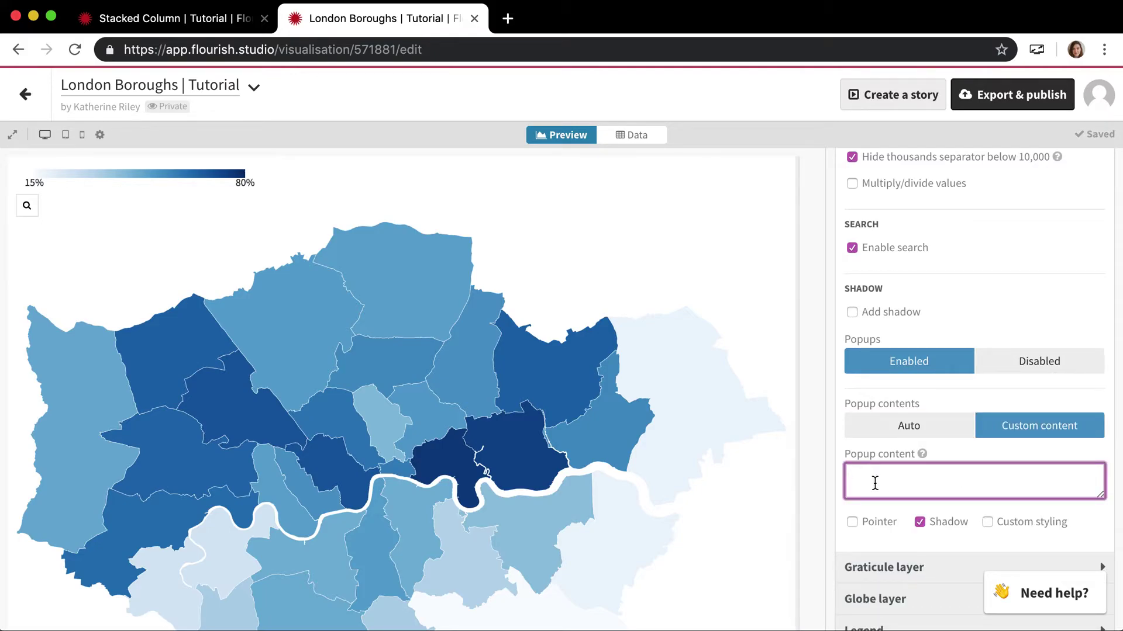
left_click(902, 435)
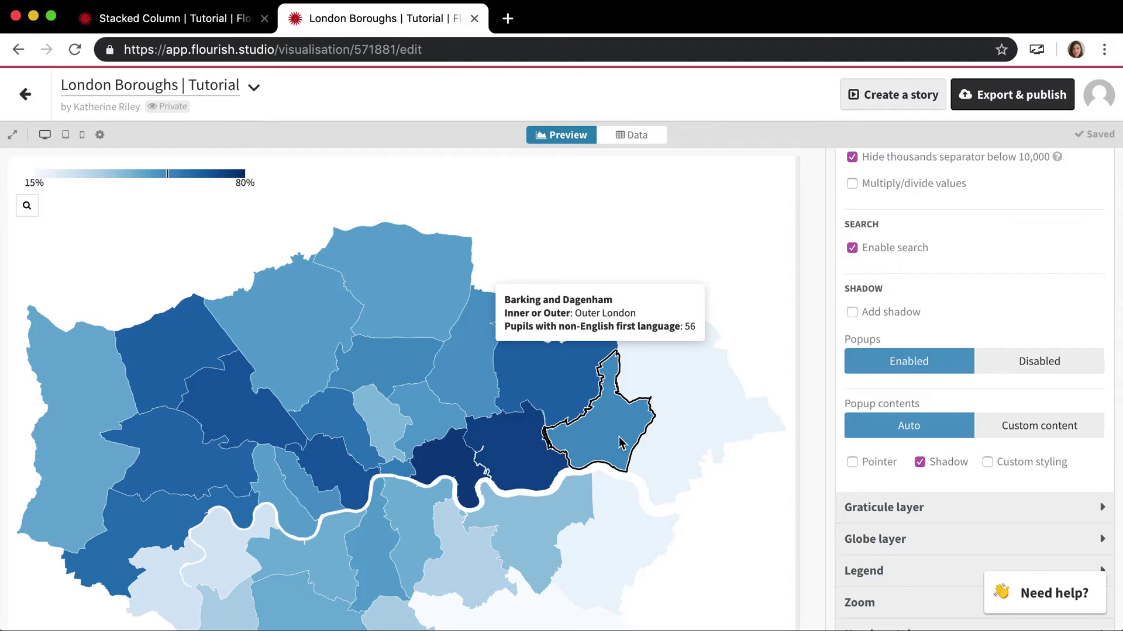
left_click(1017, 429)
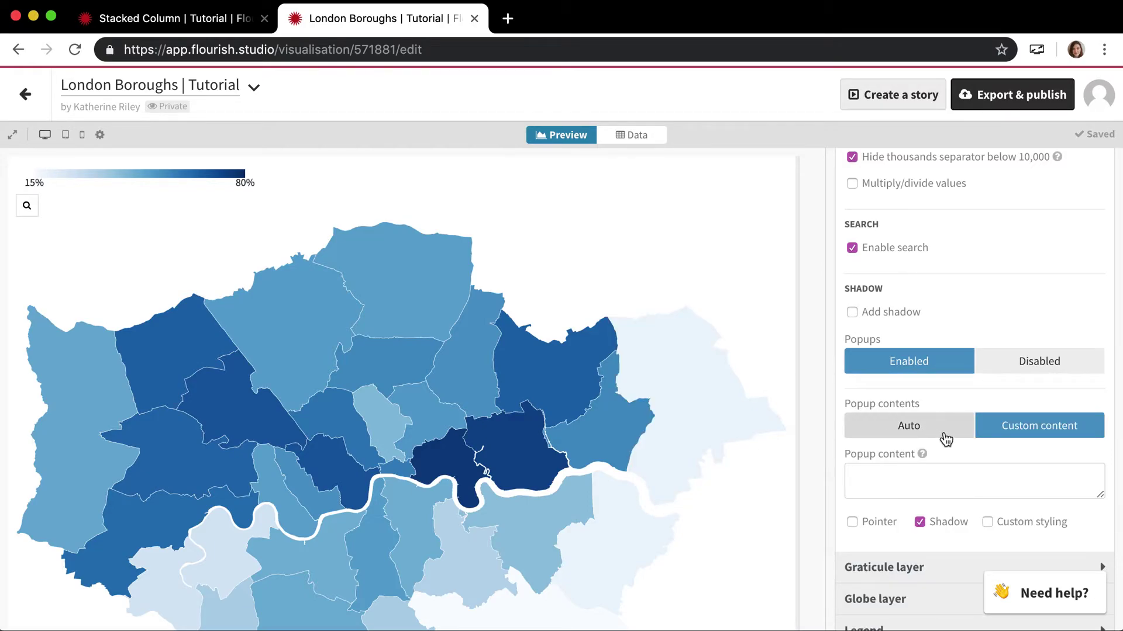
left_click(987, 484)
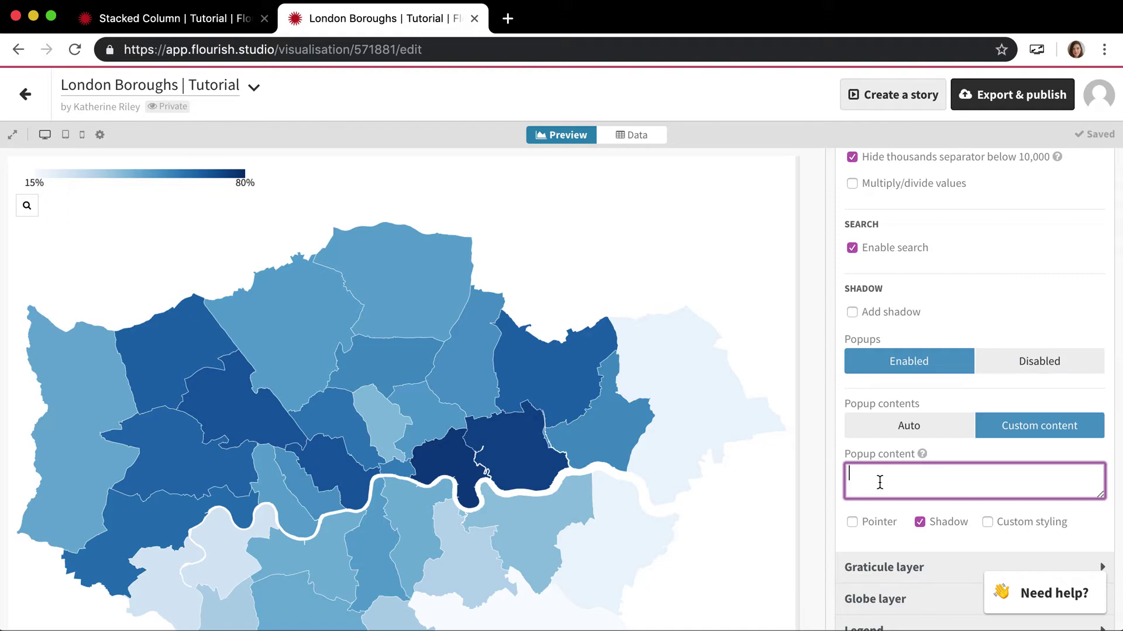
Enter the first popup line <h1>{{Borough}}<h1> in the Popup content box.
type("{{B")
key("BackSpace")
key("BackSpace")
type("{{")
key("BackSpace")
key("BackSpace")
type("<h2>")
key("BackSpace")
key("BackSpace")
key("BackSpace")
type("h1>")
type("{Borough}}<h1>")
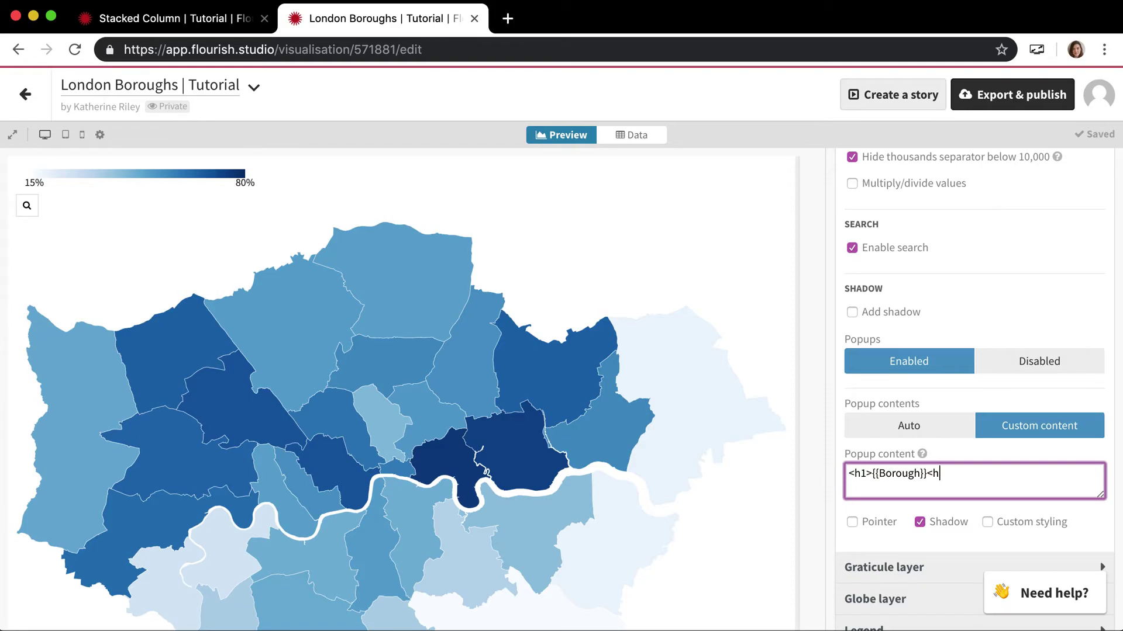
key("Tab")
Add a second line '<h1>Type of Borough: {{Inner or Outer}}</h1>' and apply it.
mouse_move(578, 406)
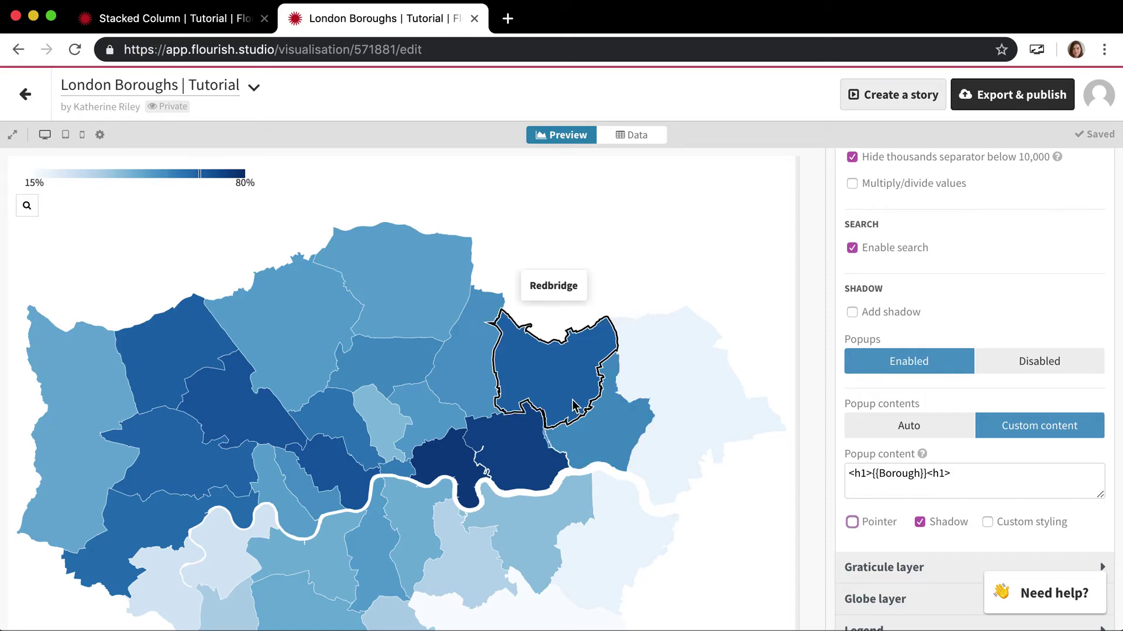
left_click(971, 480)
key("Return")
type("<")
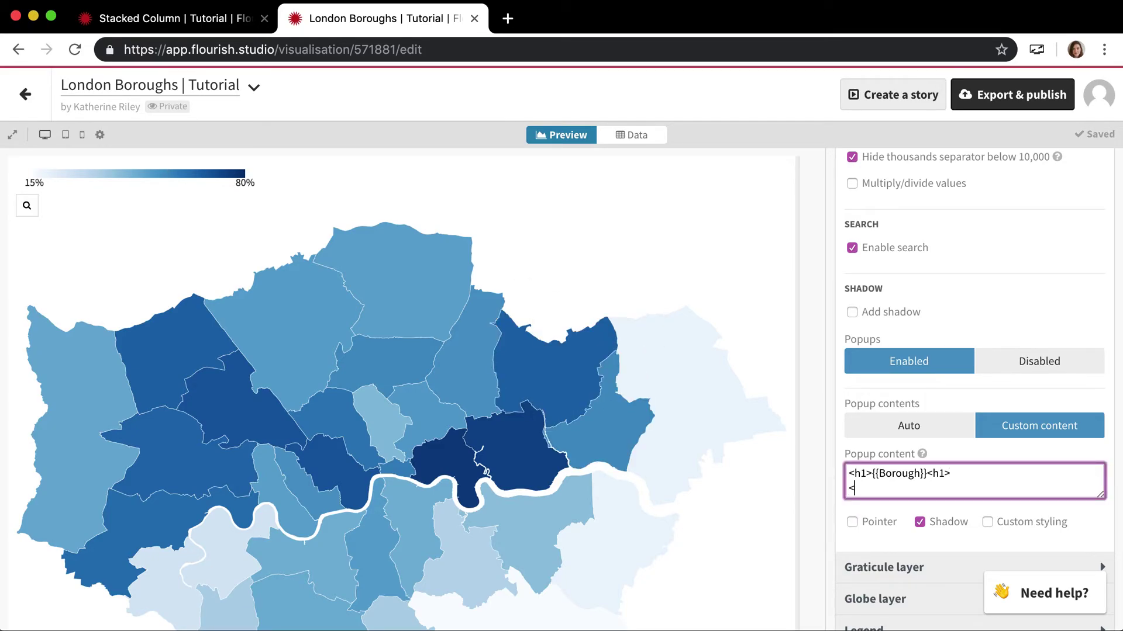
type("h1>Type of Borough")
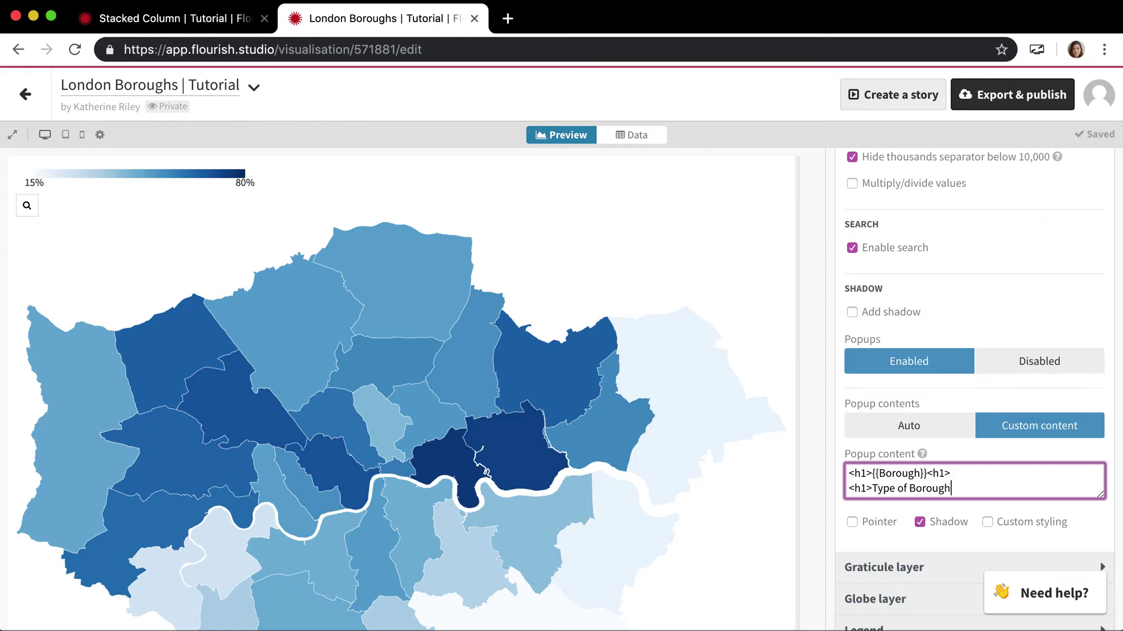
type(": {{Inner or Outer}}</h1>")
key("Tab")
mouse_move(529, 382)
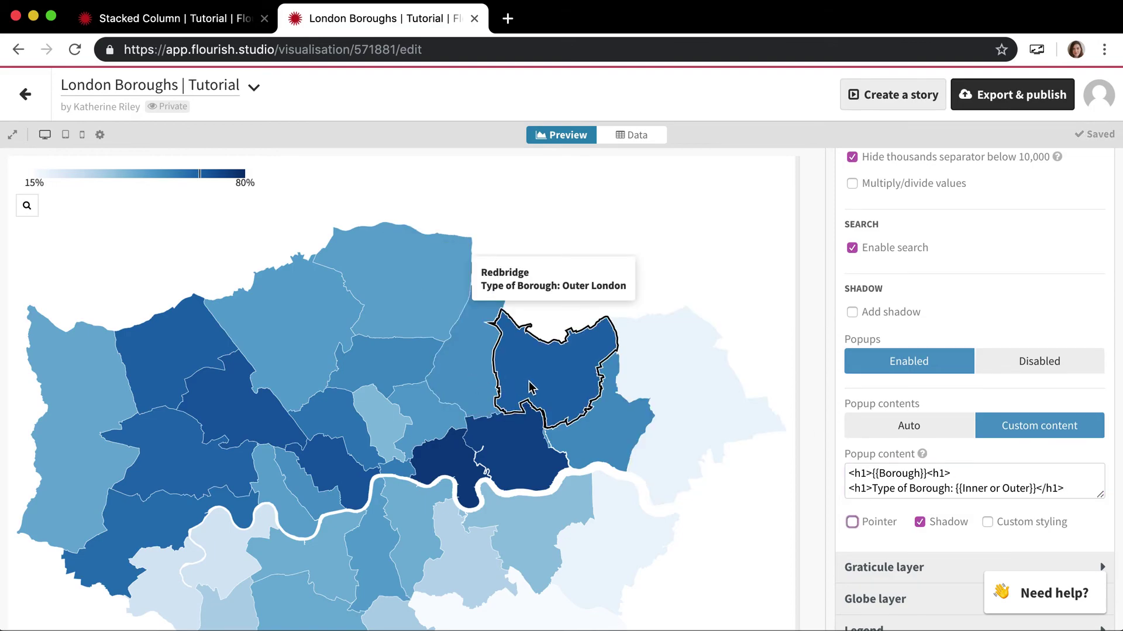
mouse_move(387, 372)
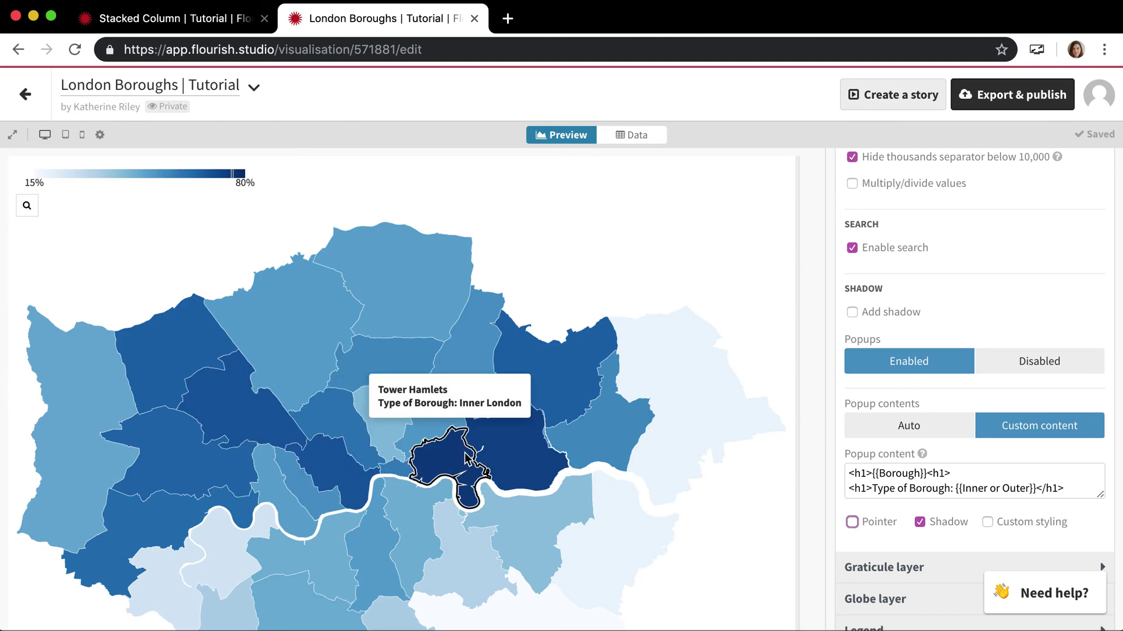
mouse_move(697, 423)
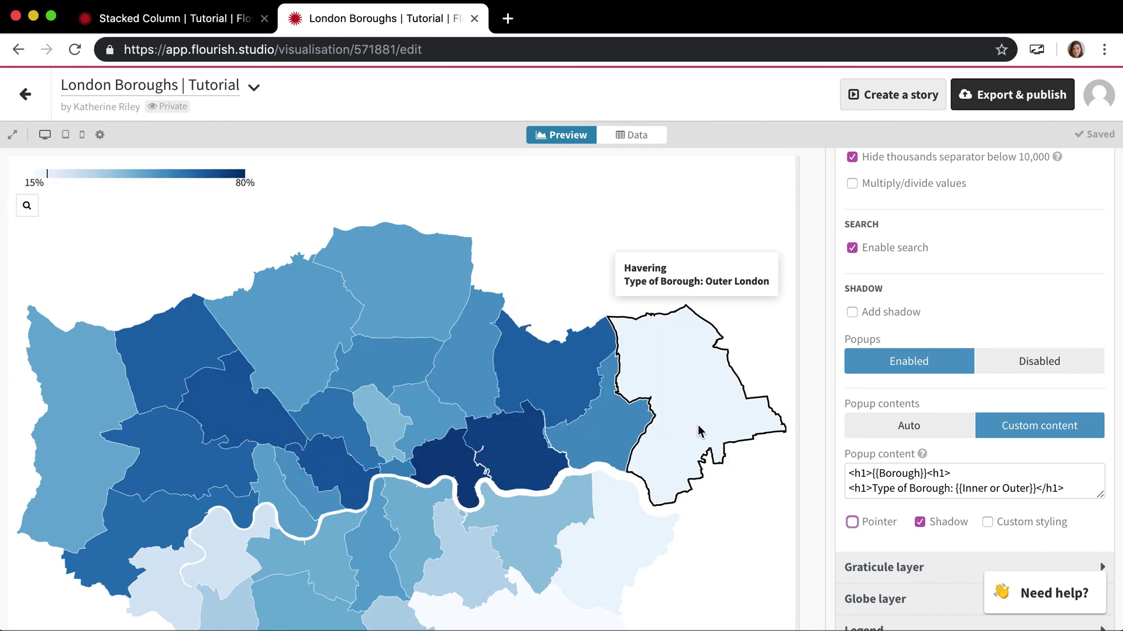
scroll(643, 319, "down", 3)
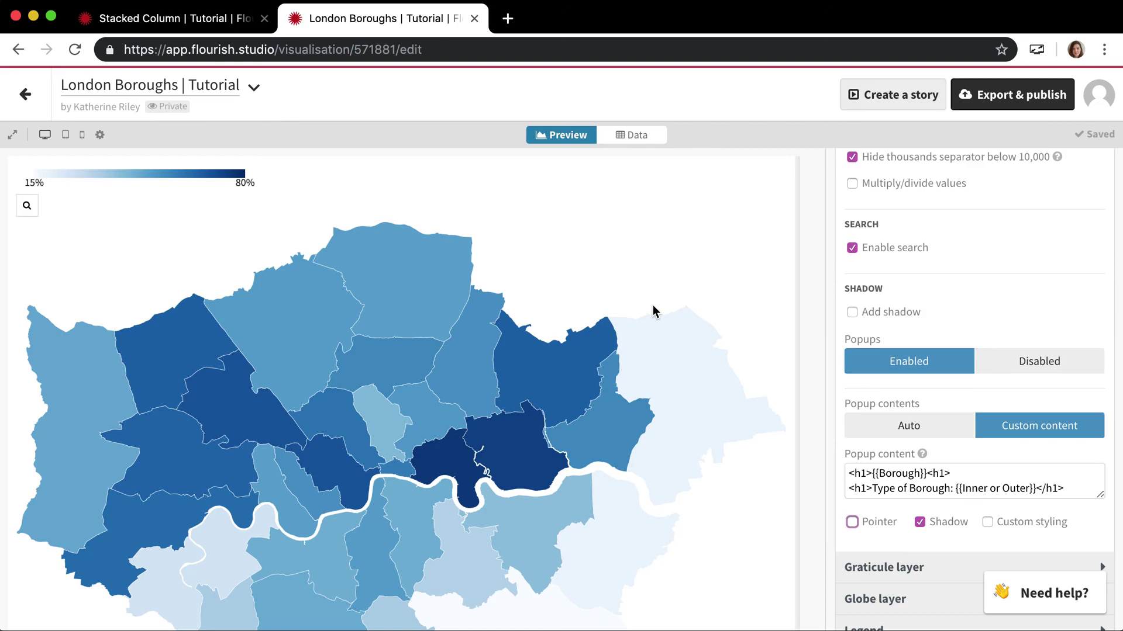
mouse_move(574, 392)
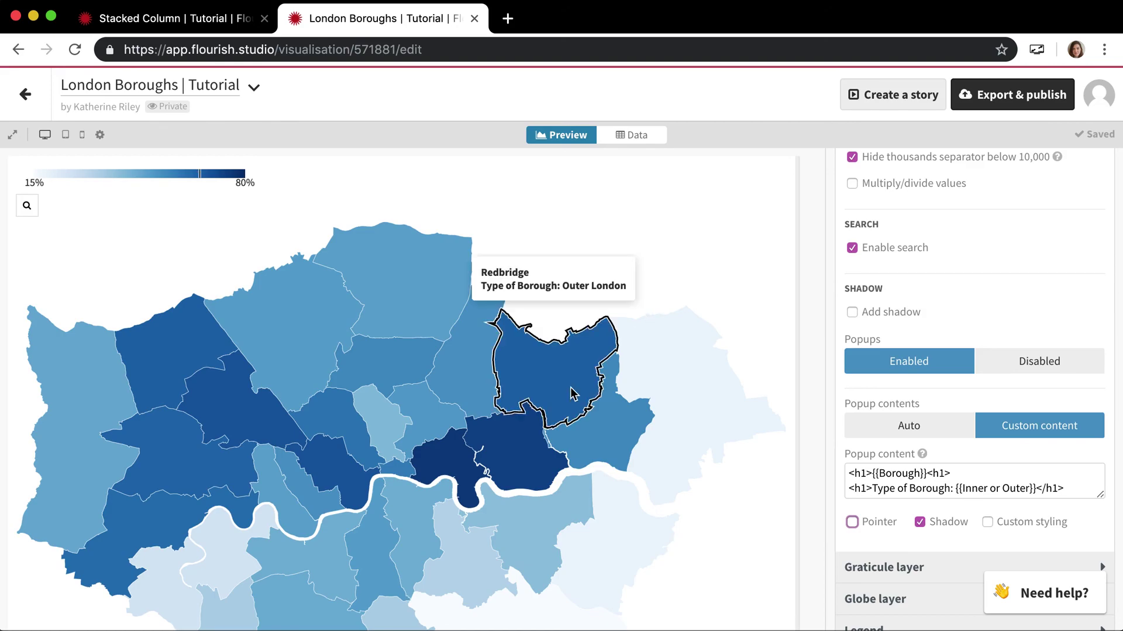